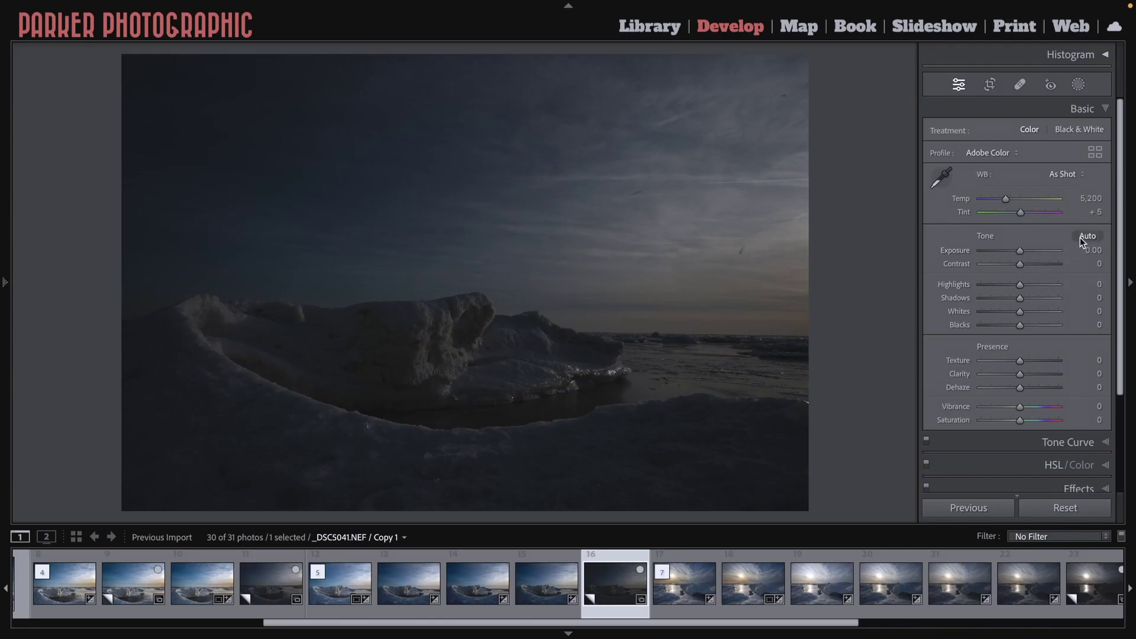
Step: Auto-tone the dark ice photo, photo 17 and the next two ice photos, one at a time
{"action": "left_click", "coordinate": [1085, 236]}
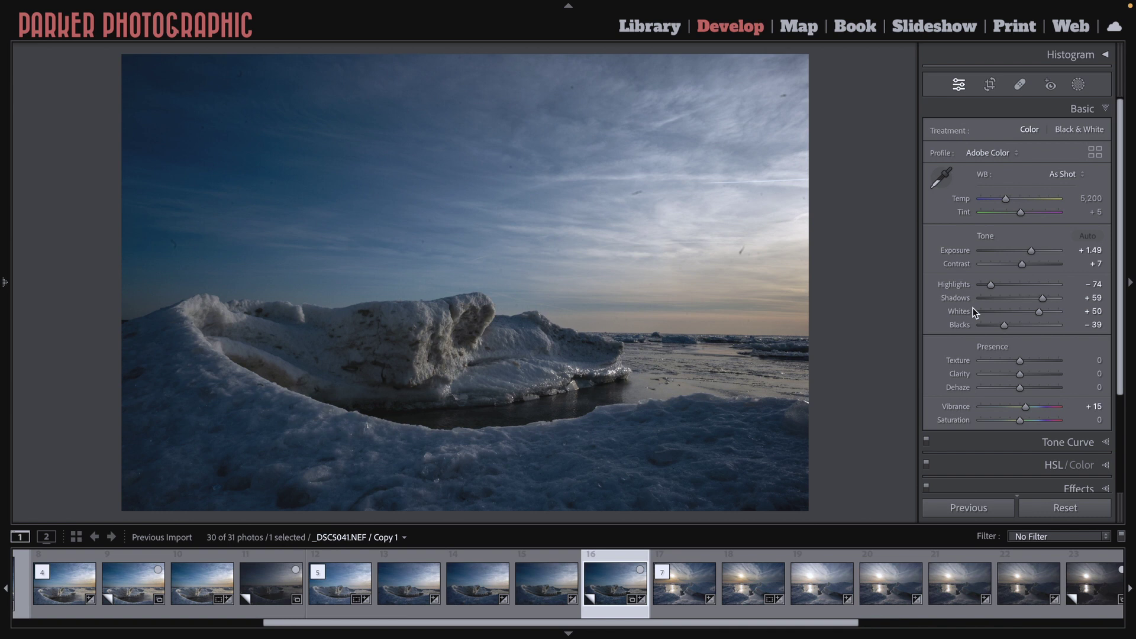
{"action": "left_click", "coordinate": [696, 562]}
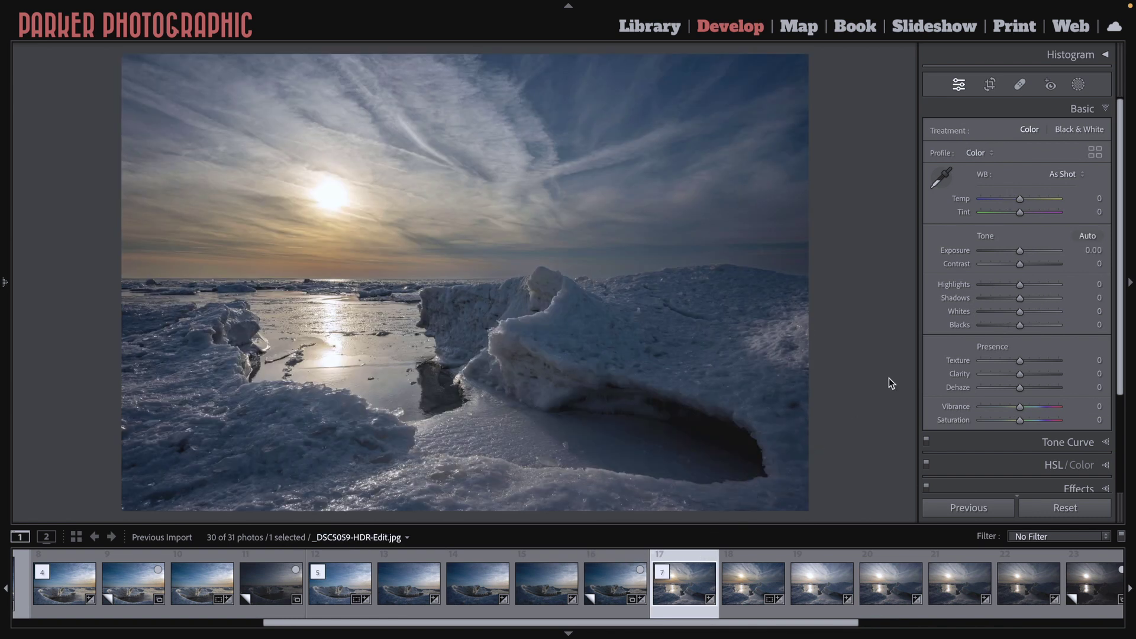
{"action": "left_click", "coordinate": [1085, 237]}
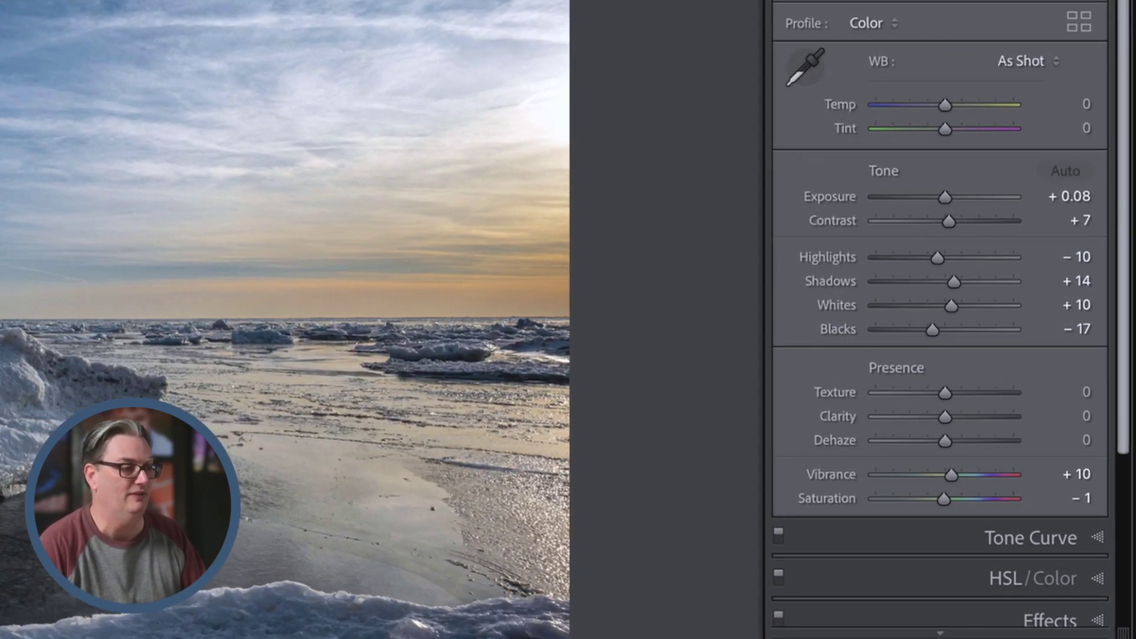
{"action": "key", "text": "Right"}
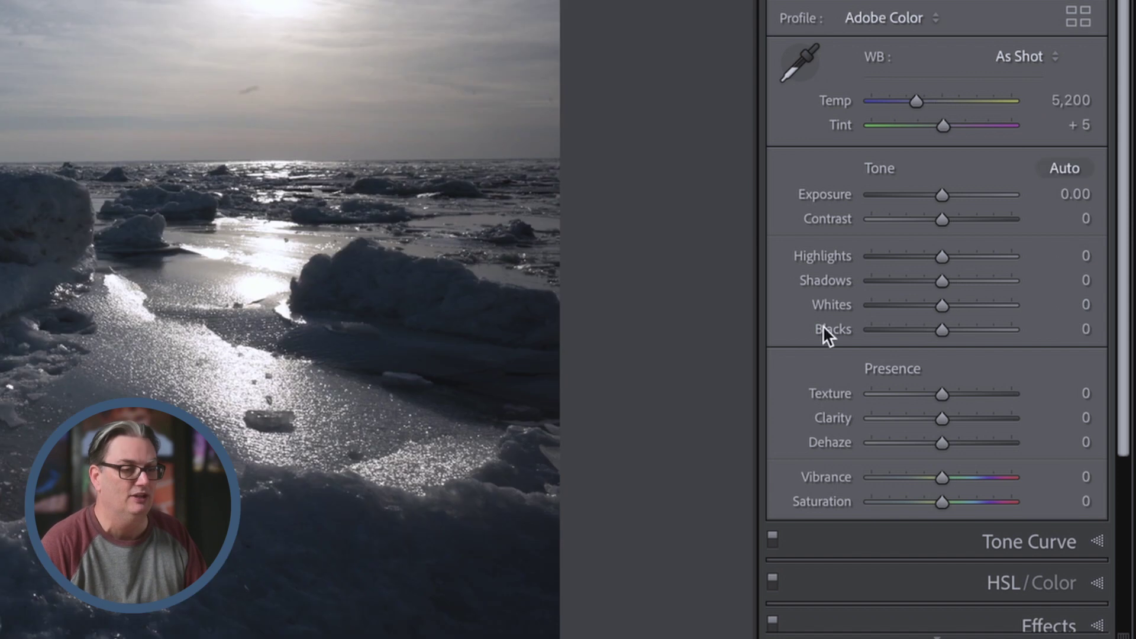
{"action": "left_click", "coordinate": [1063, 170]}
{"action": "key", "text": "Right"}
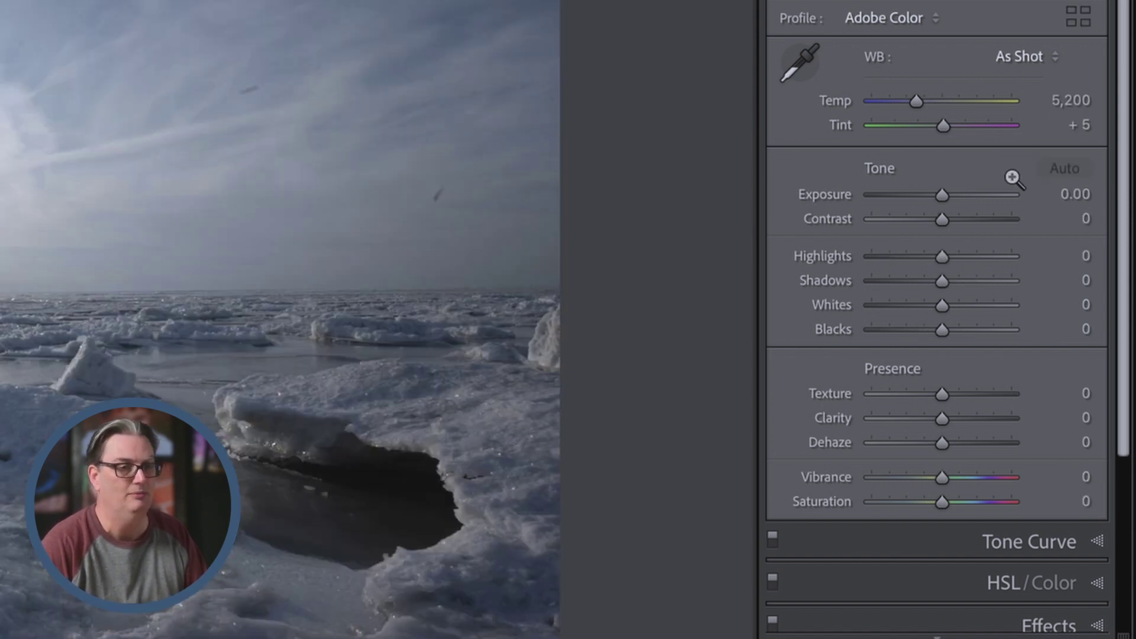
{"action": "left_click", "coordinate": [1066, 169]}
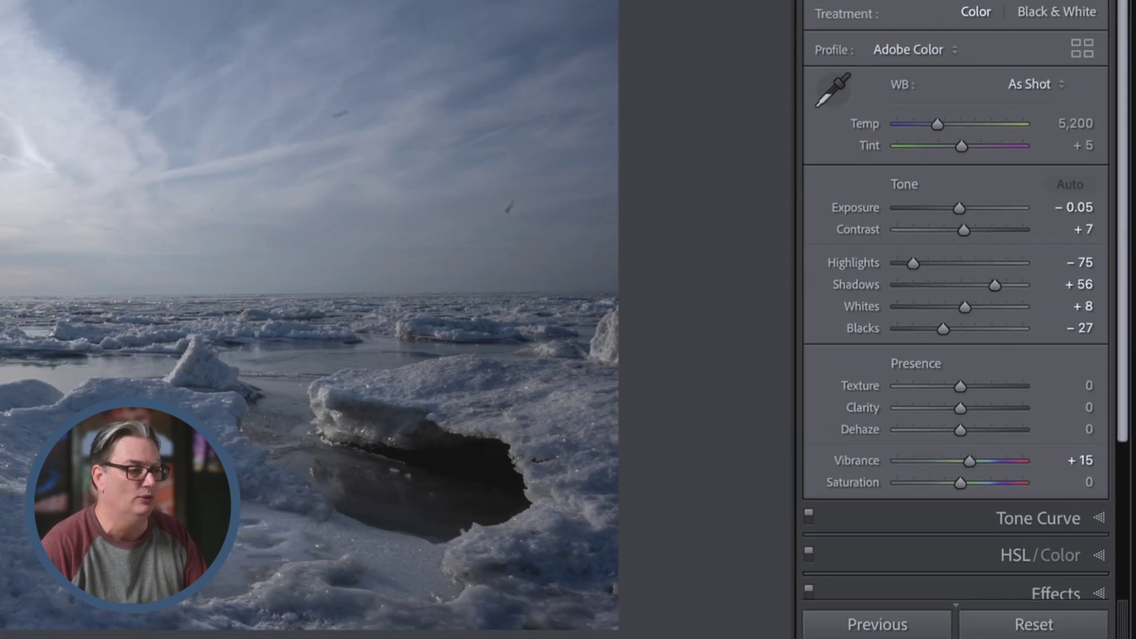
Step: Undo the recent auto-tones back to the auto-toned _DSC5034-Edit.jpg
{"action": "key", "text": "ctrl+z"}
{"action": "key", "text": "Right"}
{"action": "key", "text": "ctrl+z"}
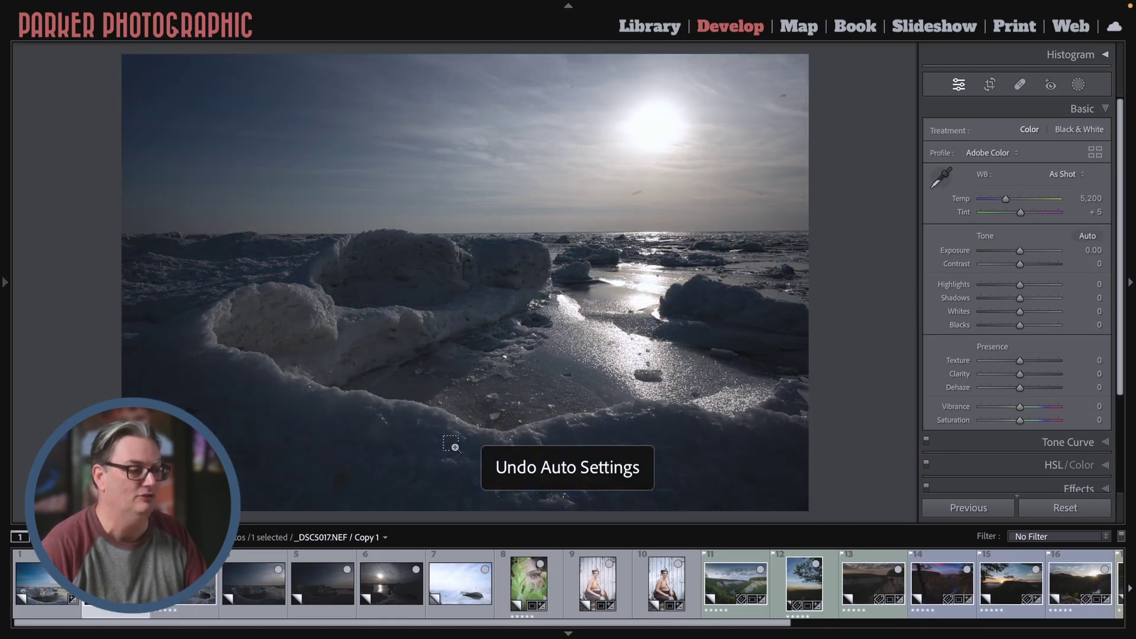
{"action": "key", "text": "ctrl+z"}
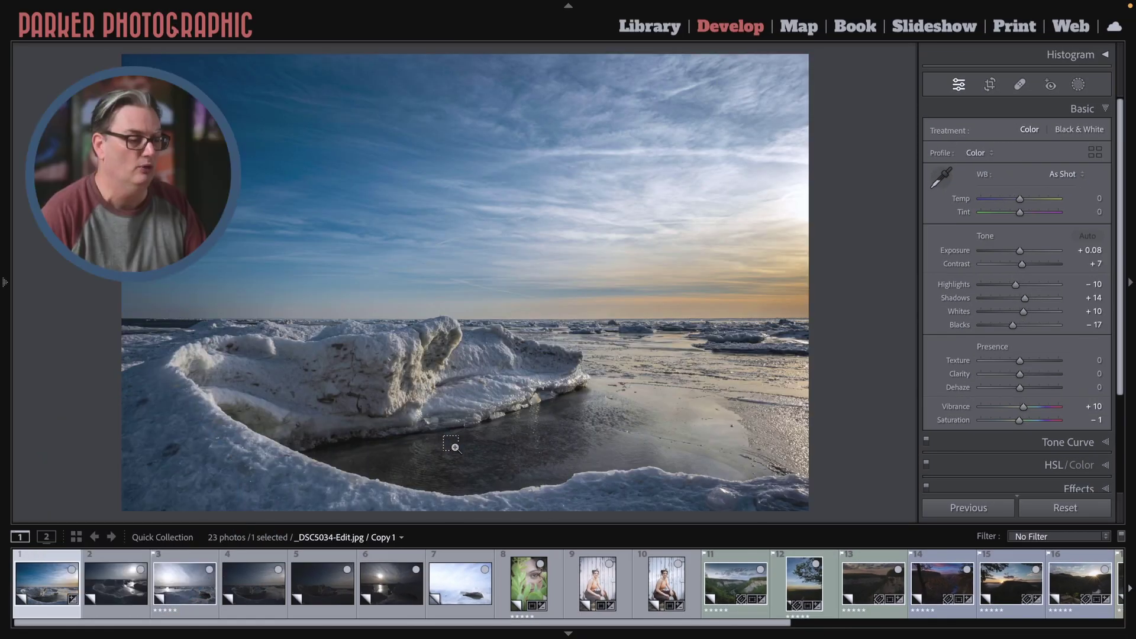
{"action": "key", "text": "ctrl+z"}
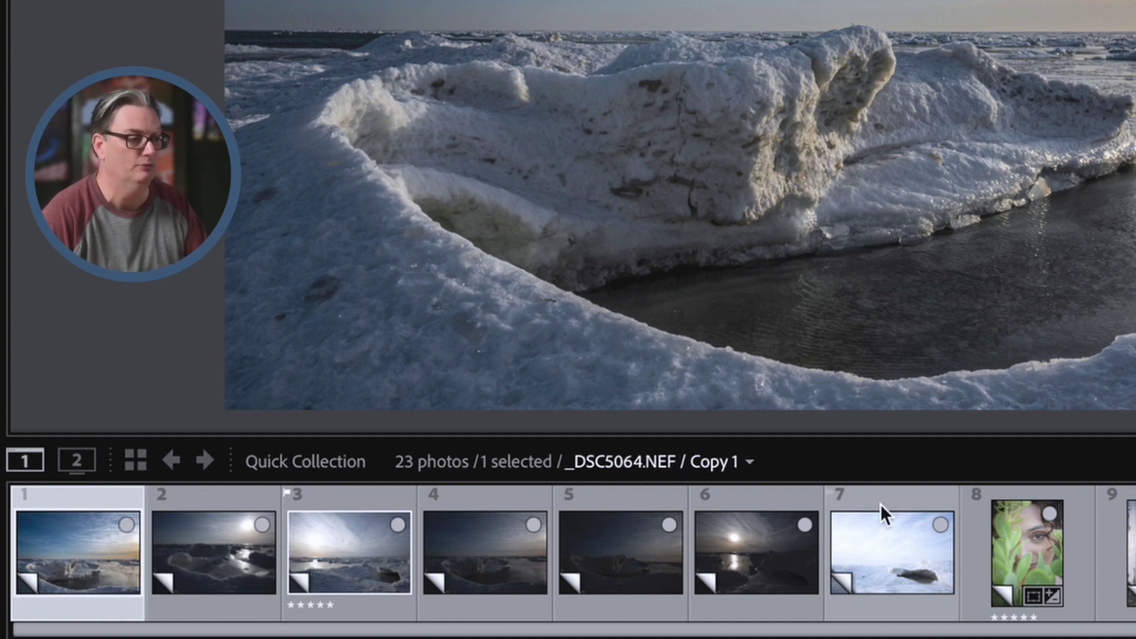
Step: Select filmstrip photos 1 through 7 together
{"action": "left_click", "coordinate": [894, 527], "text": "shift"}
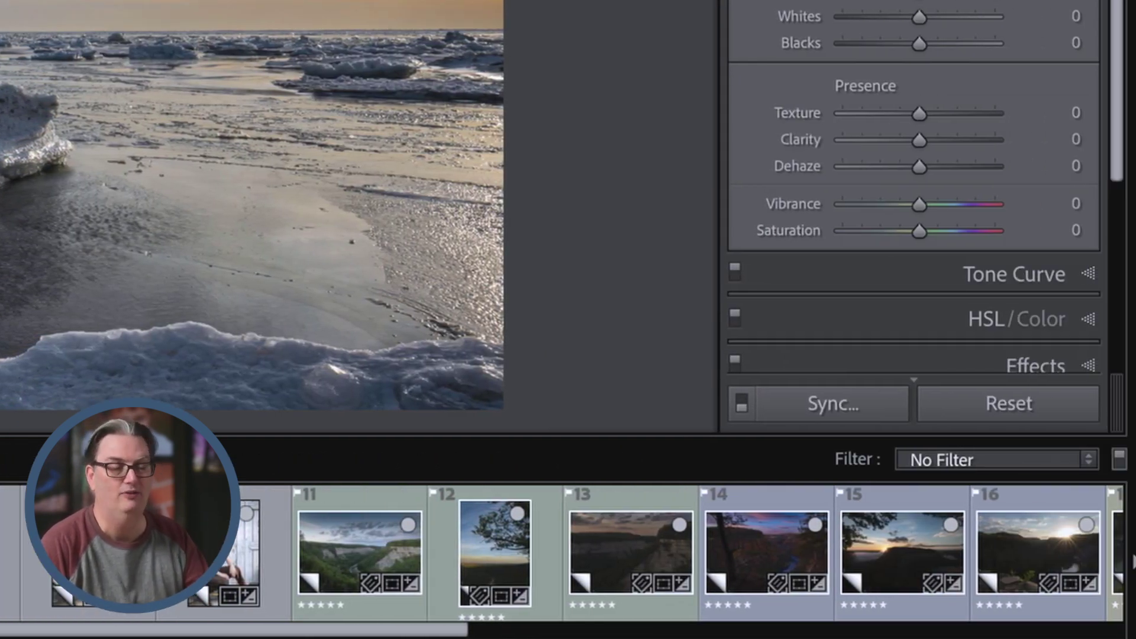
{"action": "left_click", "coordinate": [837, 402]}
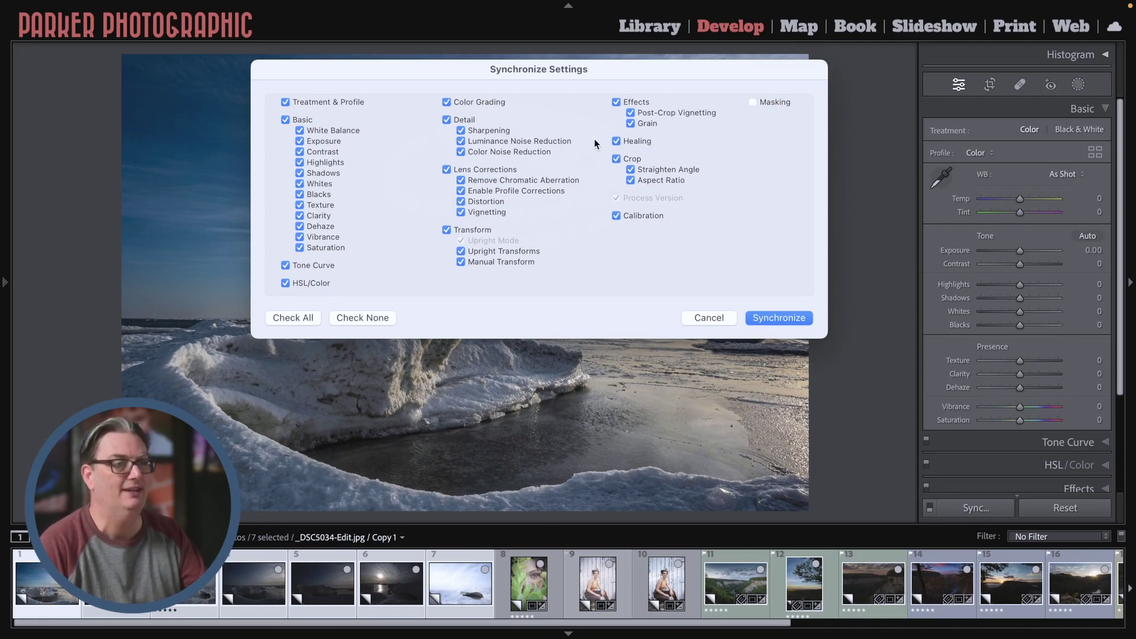
{"action": "left_click", "coordinate": [709, 319]}
{"action": "left_click", "coordinate": [981, 506]}
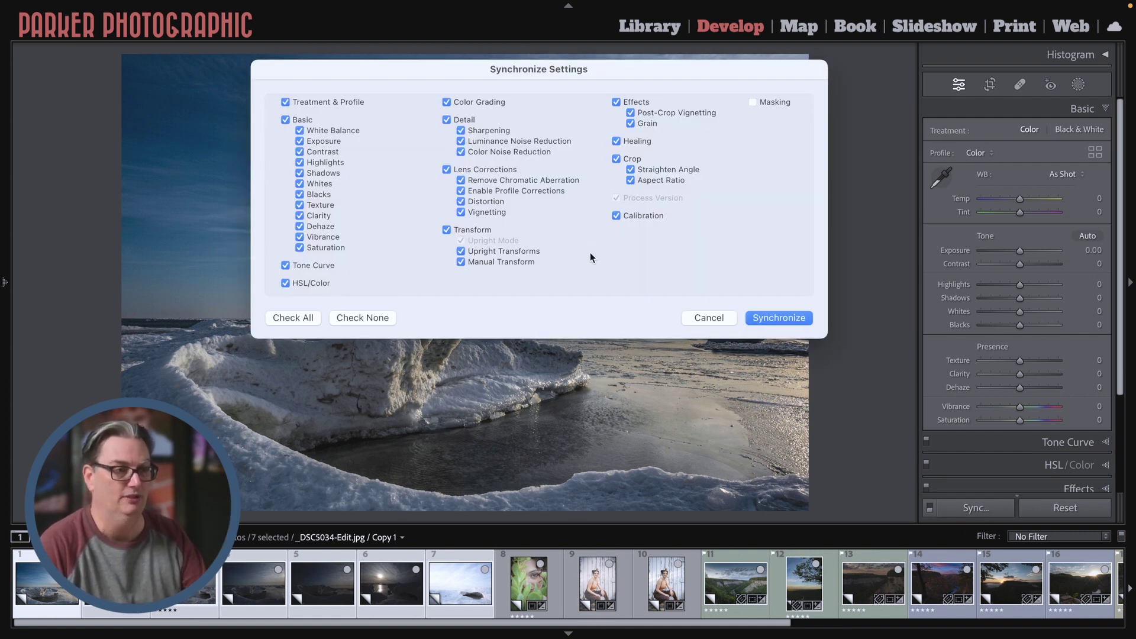
{"action": "left_click", "coordinate": [710, 319]}
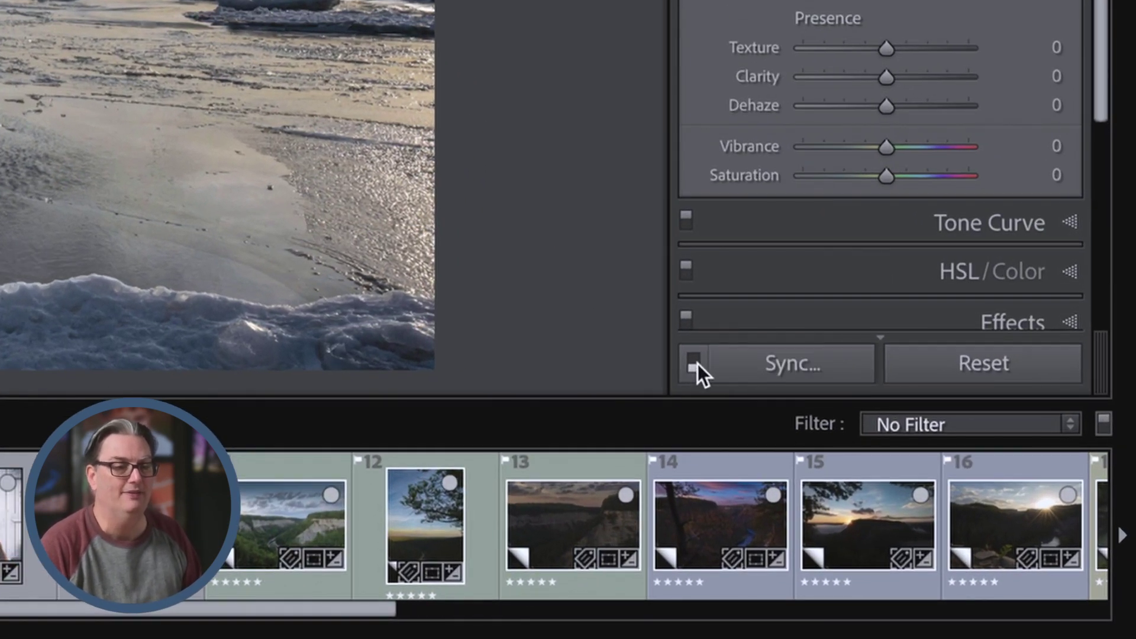
Step: Toggle the sync switch on and off a few times, leaving Auto Sync on
{"action": "left_click", "coordinate": [693, 364]}
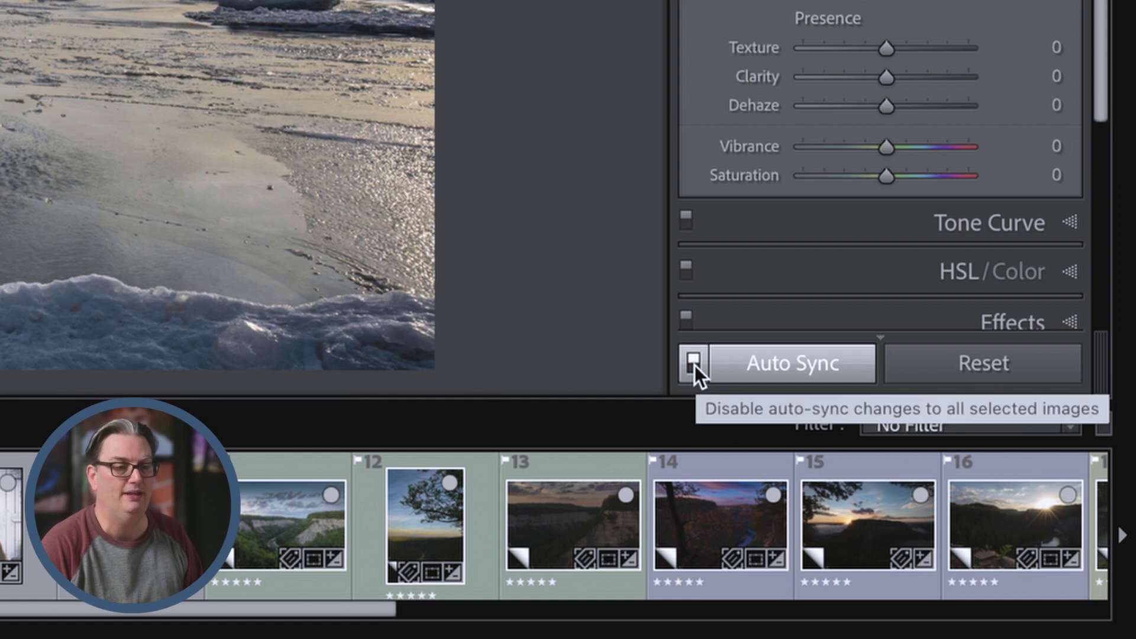
{"action": "left_click", "coordinate": [803, 371]}
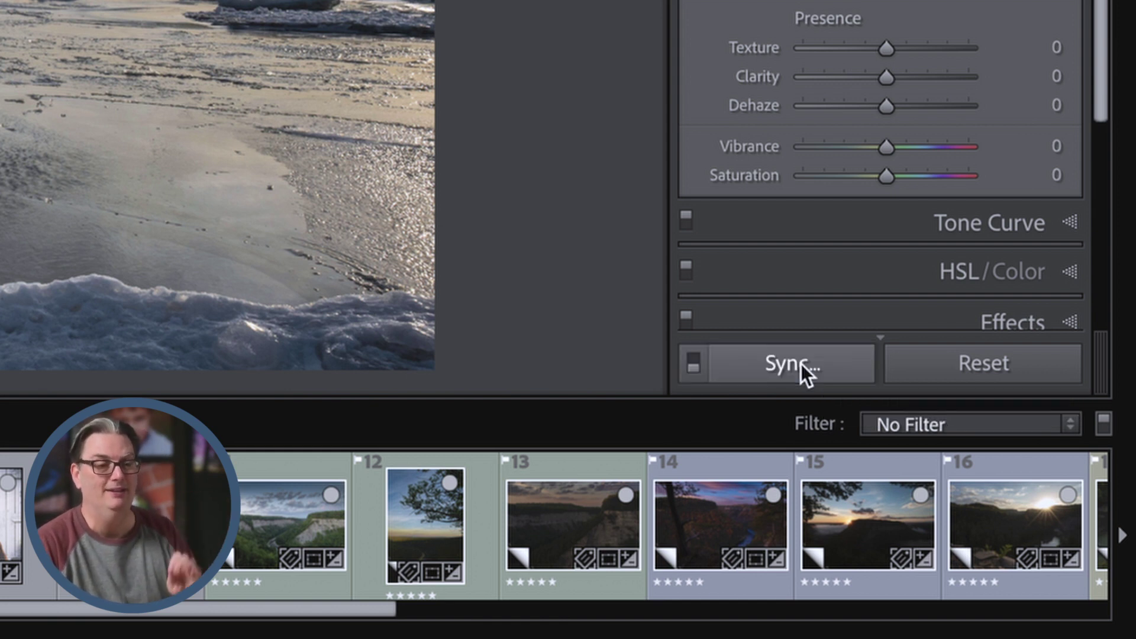
{"action": "left_click", "coordinate": [697, 367]}
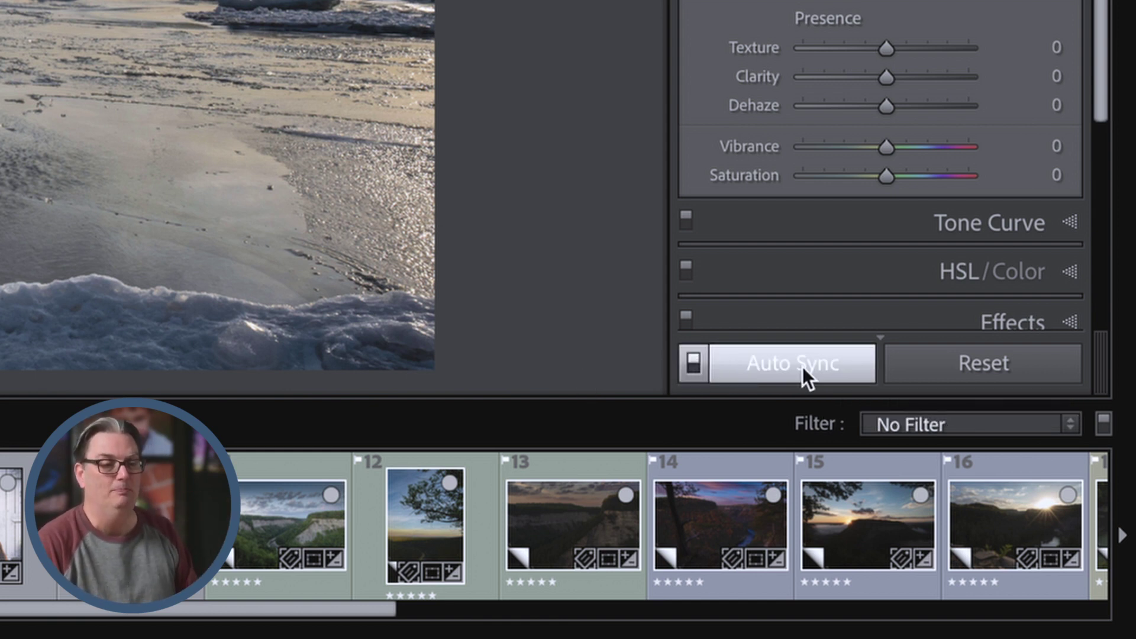
{"action": "left_click", "coordinate": [791, 350]}
{"action": "left_click", "coordinate": [695, 363]}
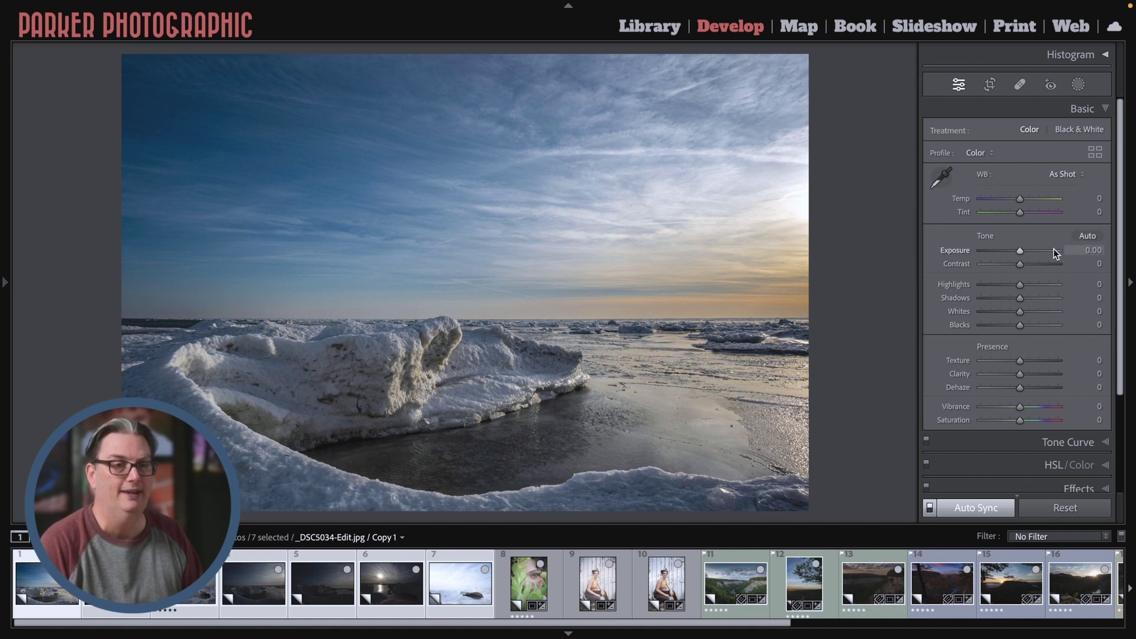
Step: Auto-tone all seven synced ice photos and raise Exposure to +0.40
{"action": "left_click", "coordinate": [1089, 237]}
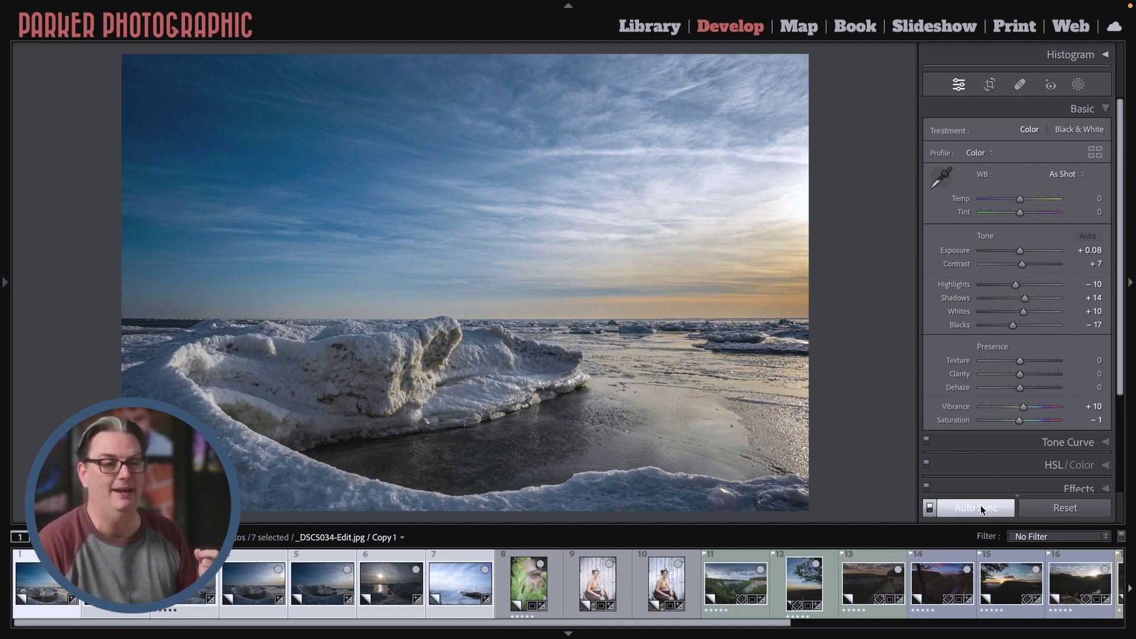
{"action": "left_click_drag", "start_coordinate": [1021, 250], "coordinate": [1021, 250]}
{"action": "left_click", "coordinate": [470, 617]}
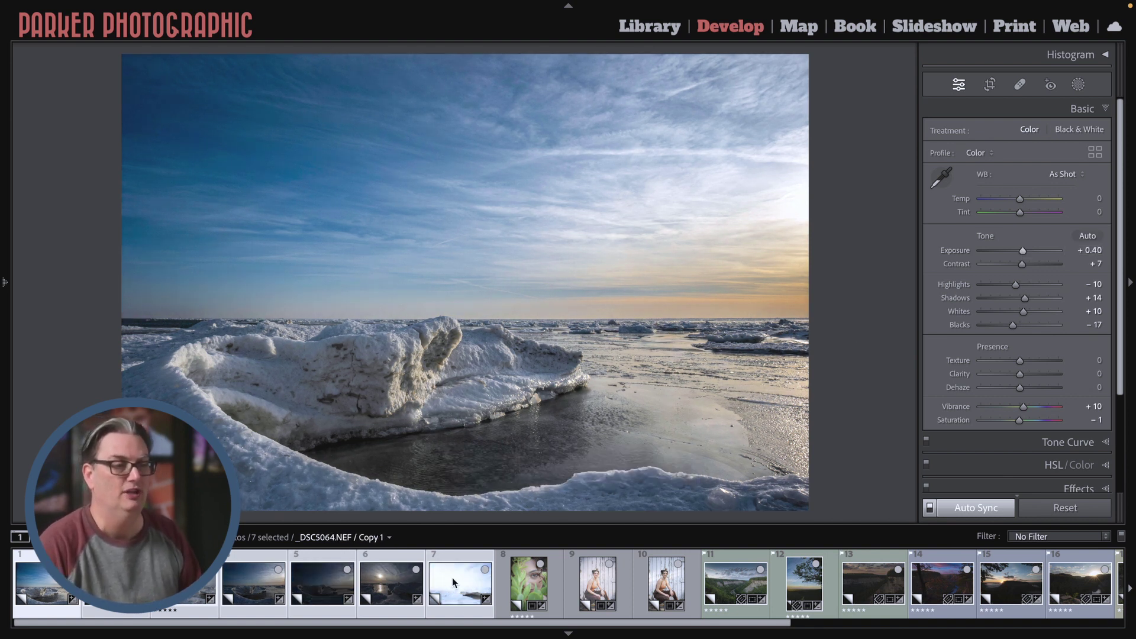
Step: Undo the Exposure change, switch Auto Sync off and narrow to a single photo
{"action": "key", "text": "ctrl+z"}
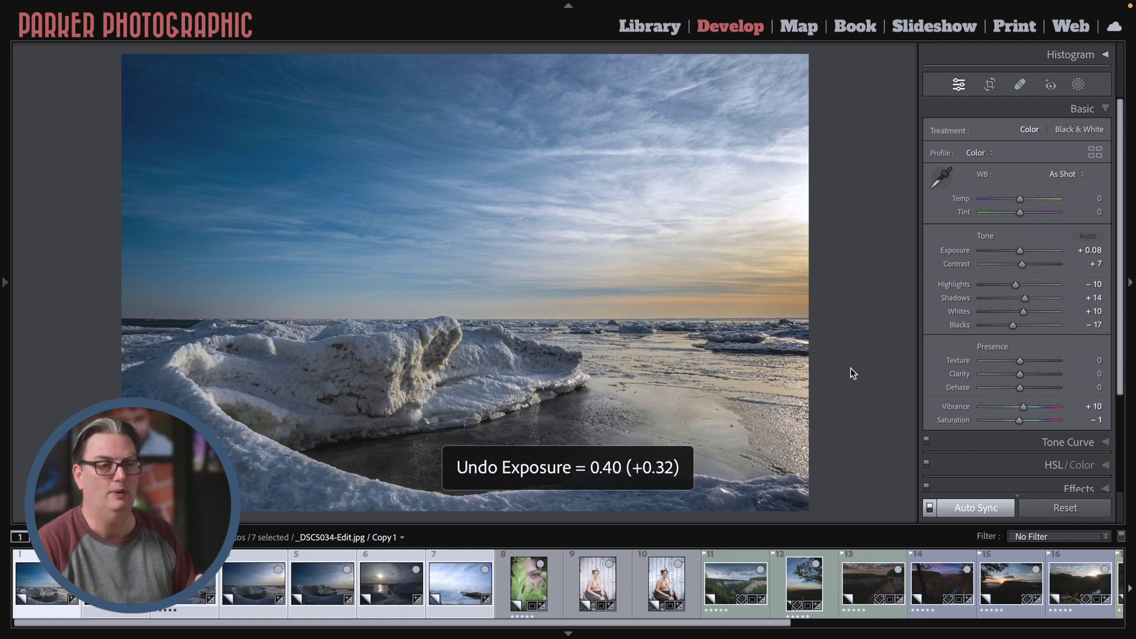
{"action": "left_click", "coordinate": [970, 507]}
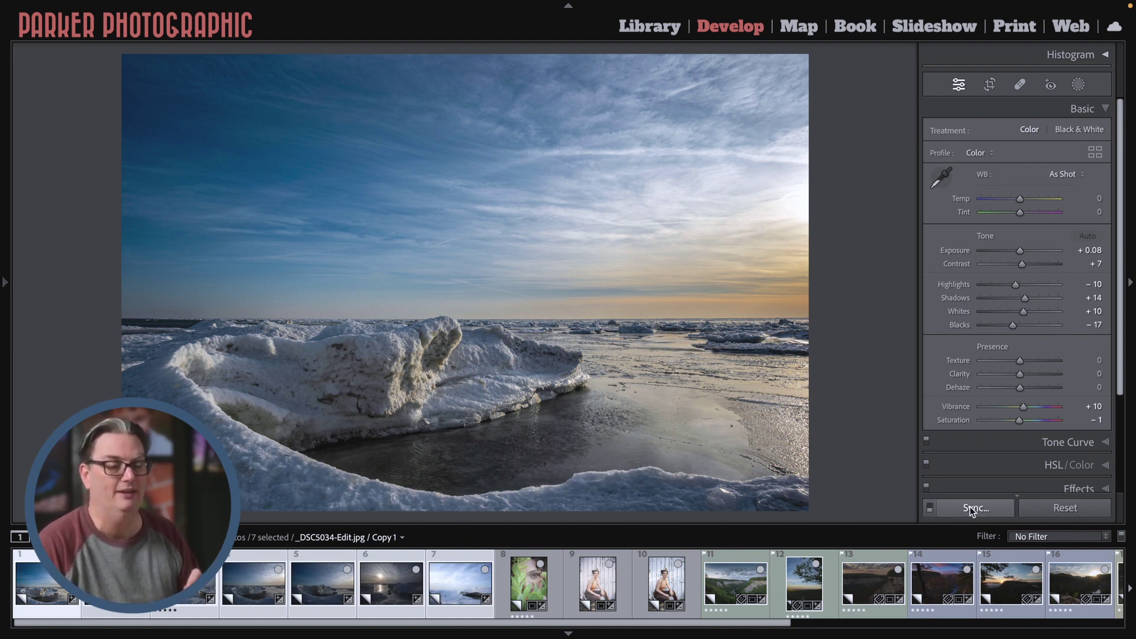
{"action": "left_click", "coordinate": [254, 566]}
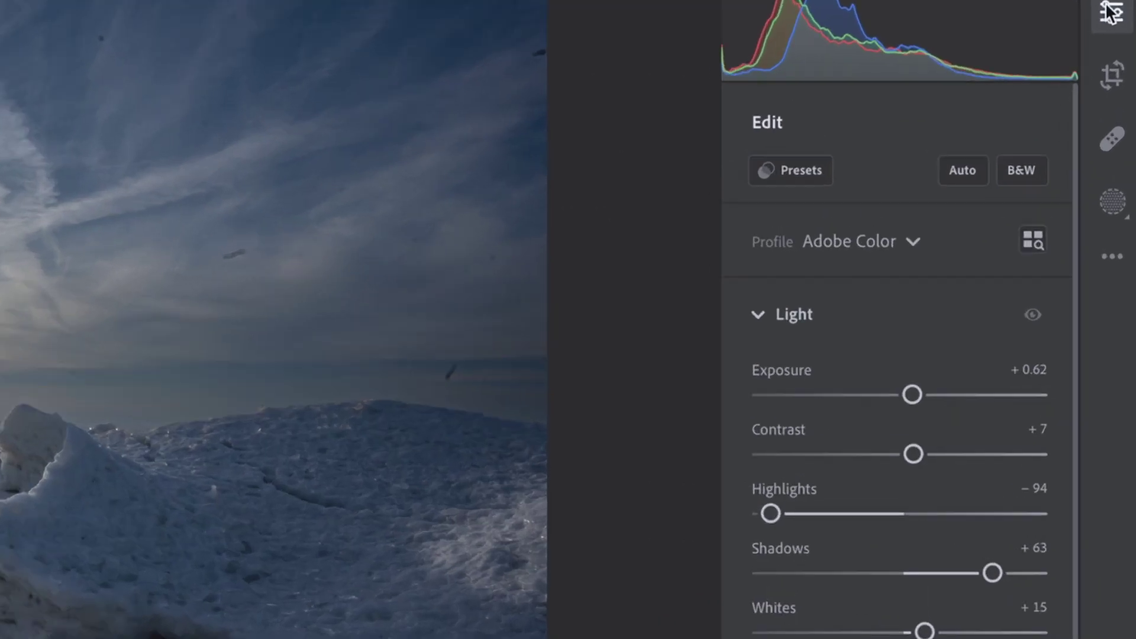
Step: Bring back the Edit panel and auto-tone the current ice photo
{"action": "left_click", "coordinate": [1118, 52]}
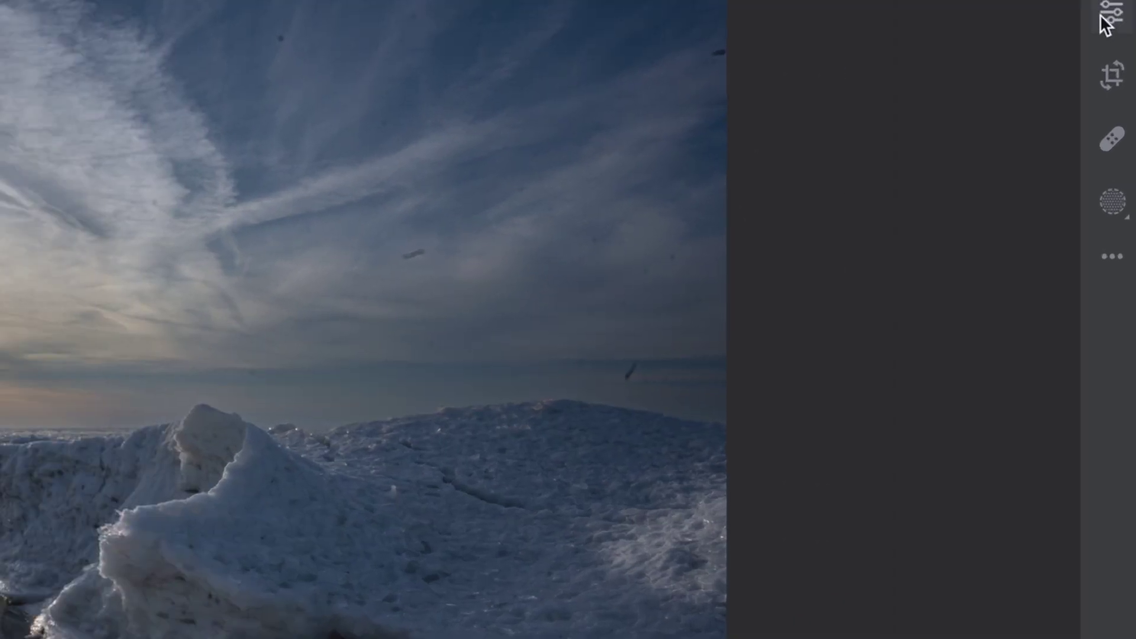
{"action": "left_click", "coordinate": [1118, 51]}
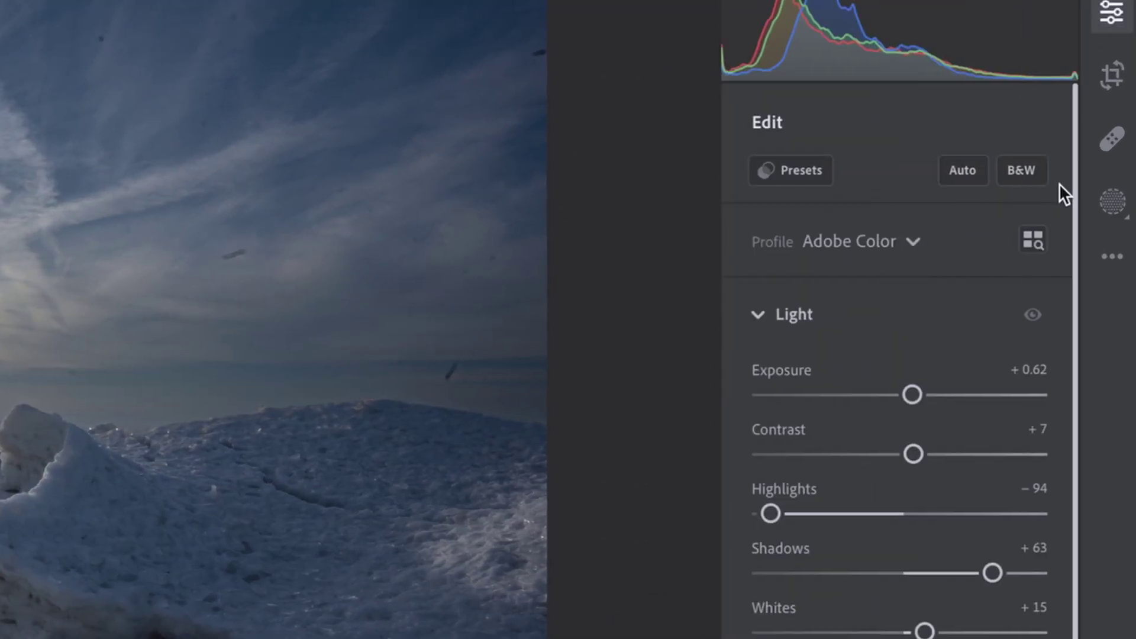
{"action": "left_click", "coordinate": [956, 167]}
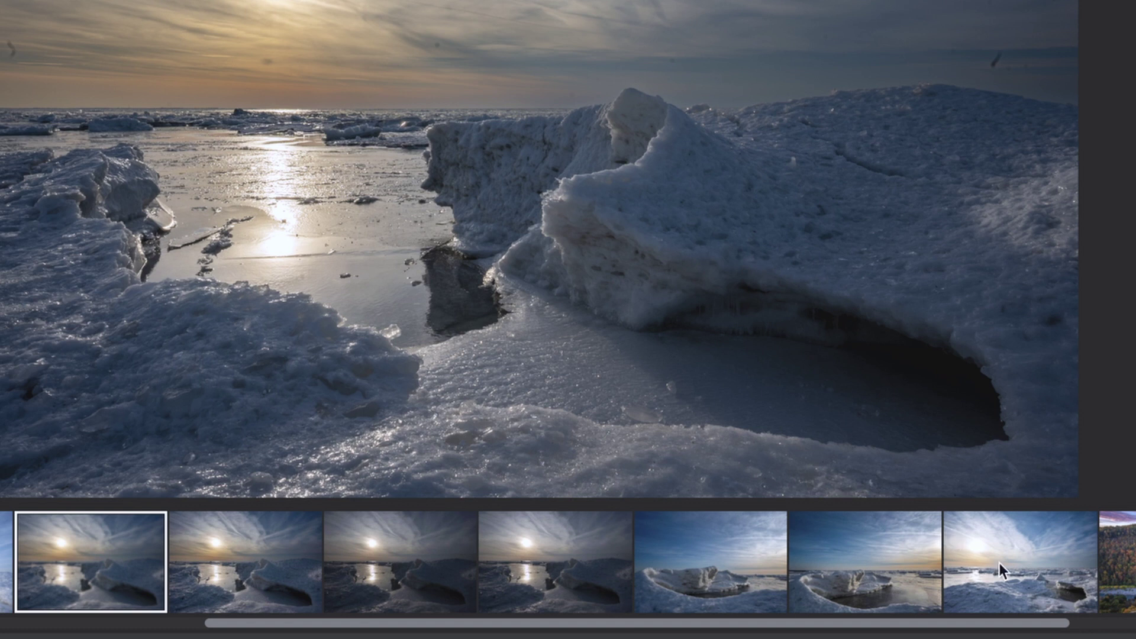
Step: Select all seven ice photos and apply Auto Settings to 7 Photos
{"action": "left_click", "coordinate": [1000, 562], "text": "shift"}
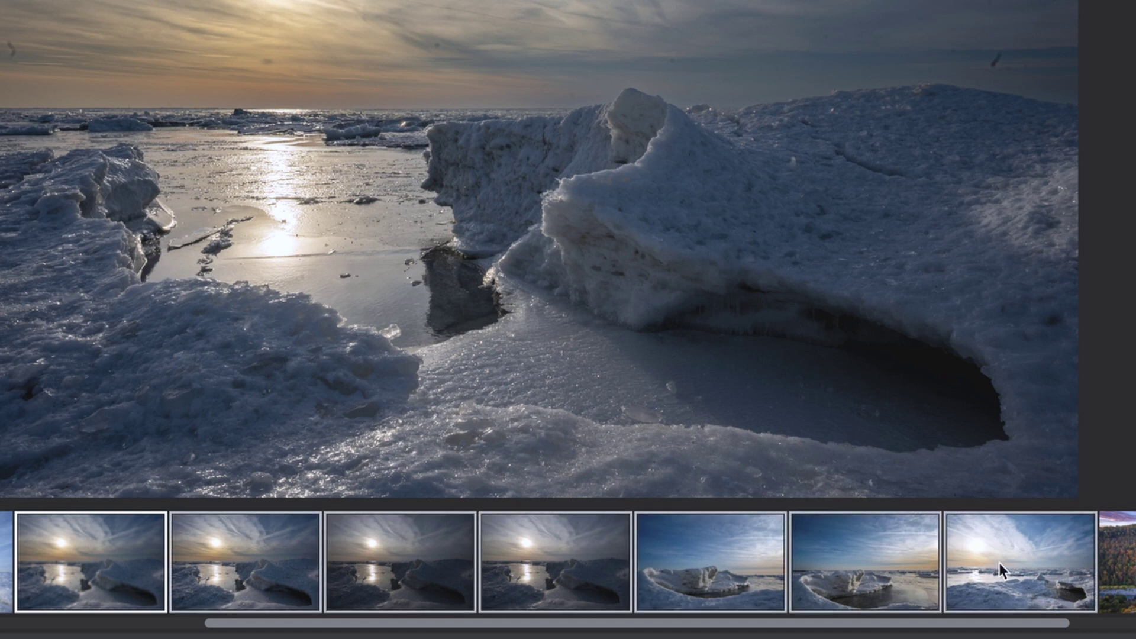
{"action": "right_click", "coordinate": [249, 541]}
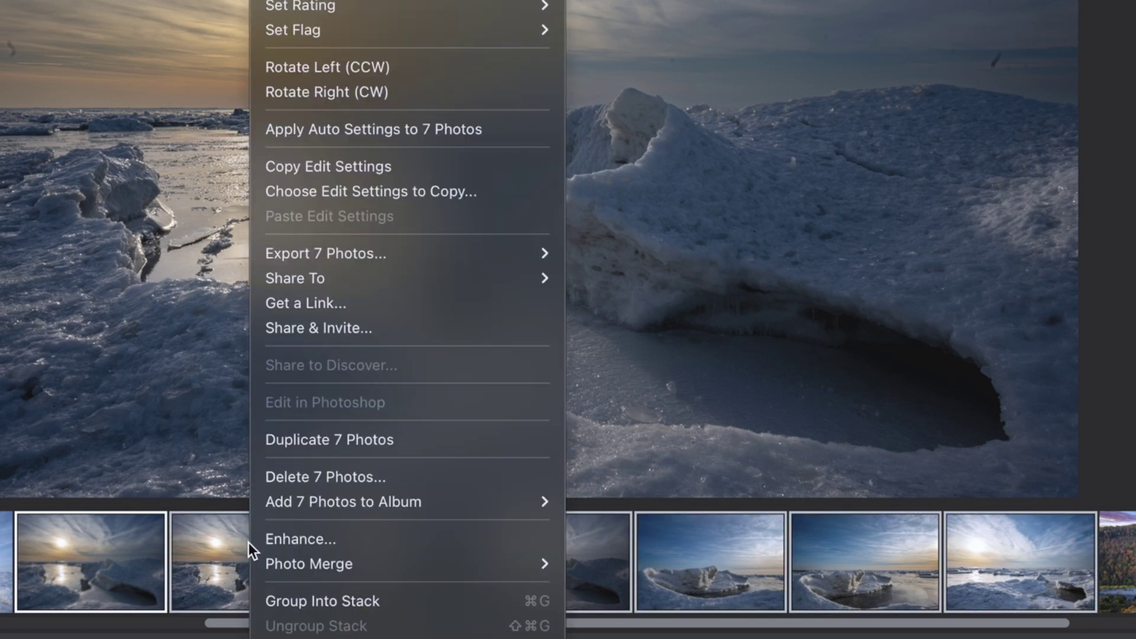
{"action": "left_click", "coordinate": [398, 128]}
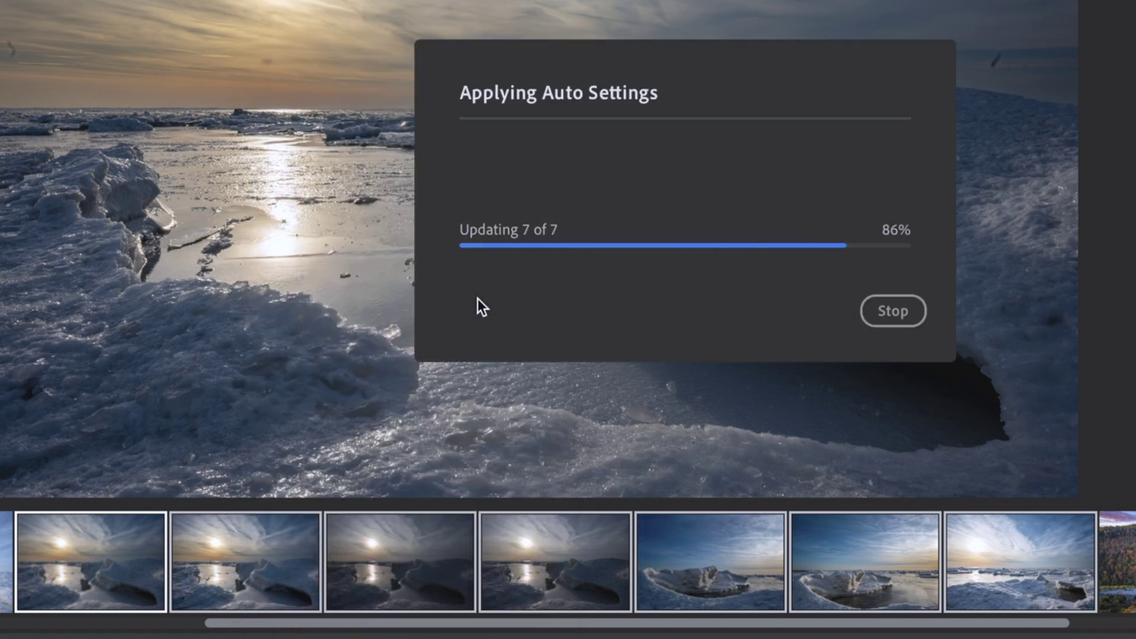